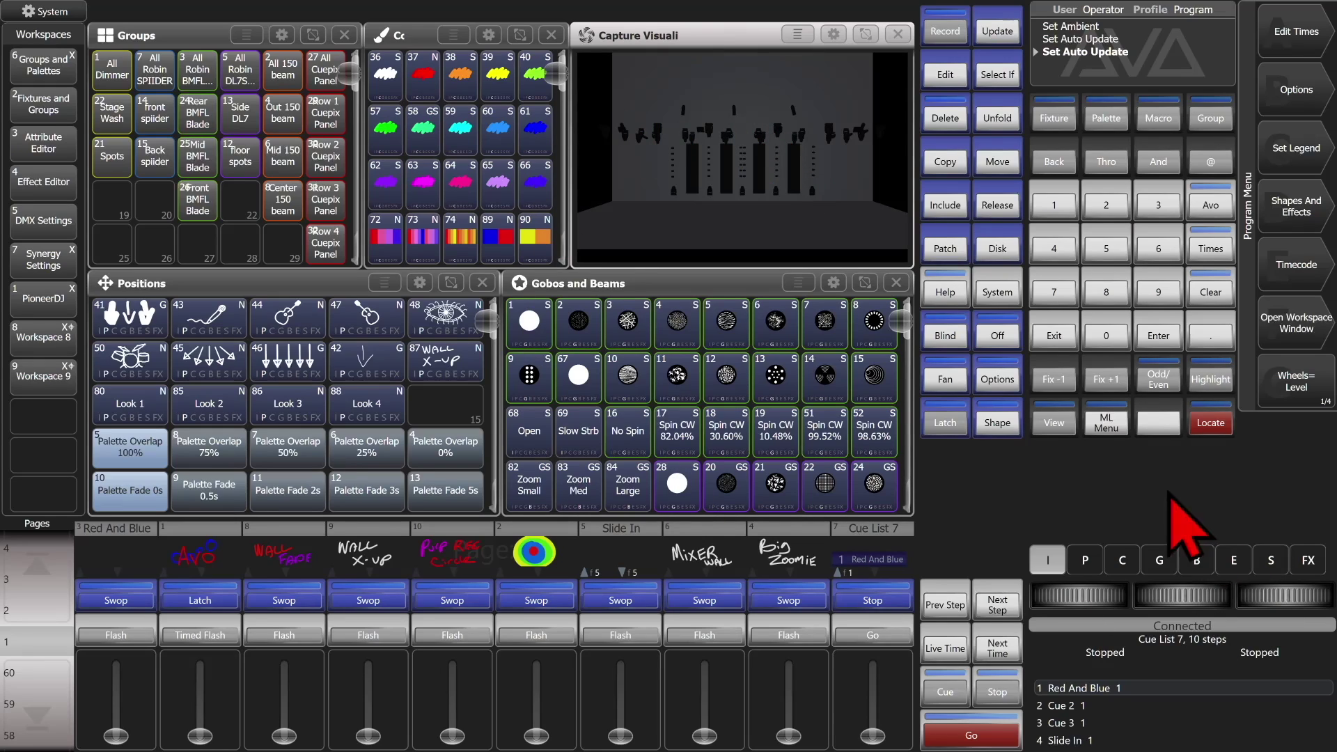
# Step: Open the Patch View and enlarge it to show more rows
pyautogui.click(1062, 423)
pyautogui.click(947, 255)
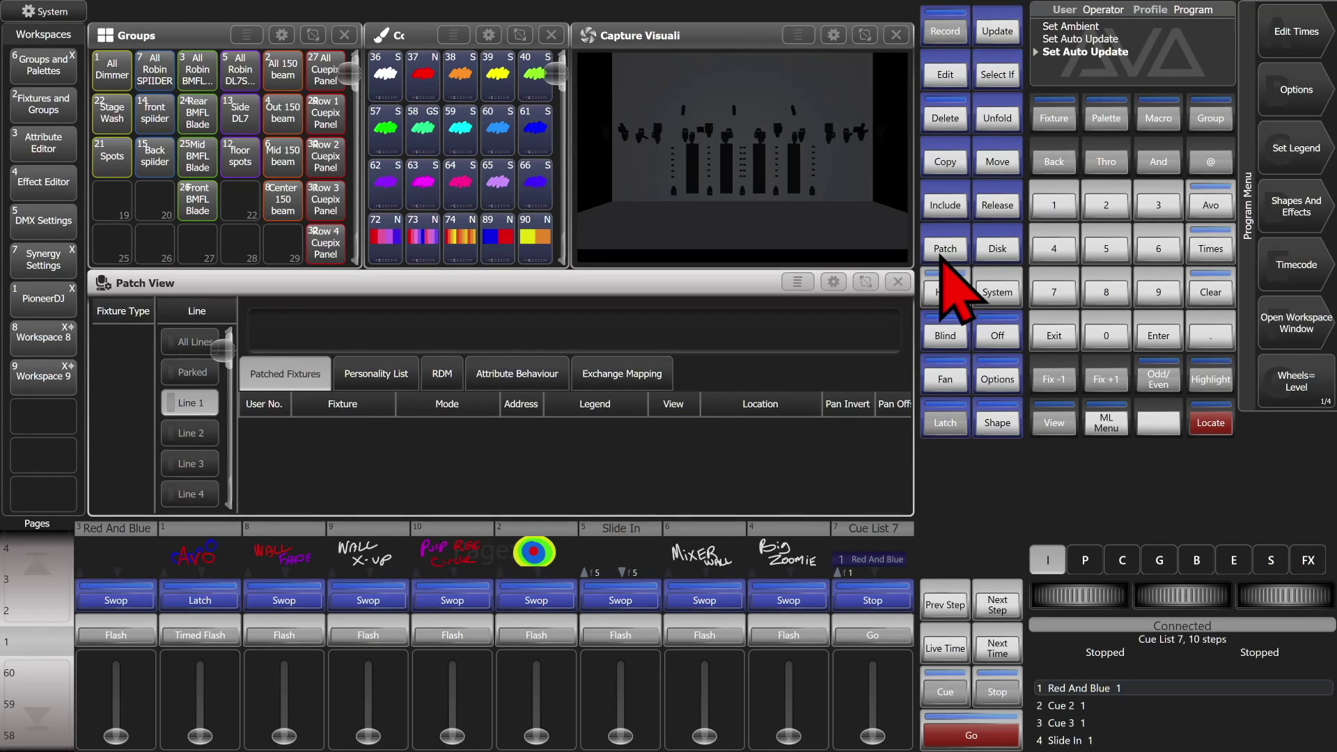
pyautogui.click(866, 282)
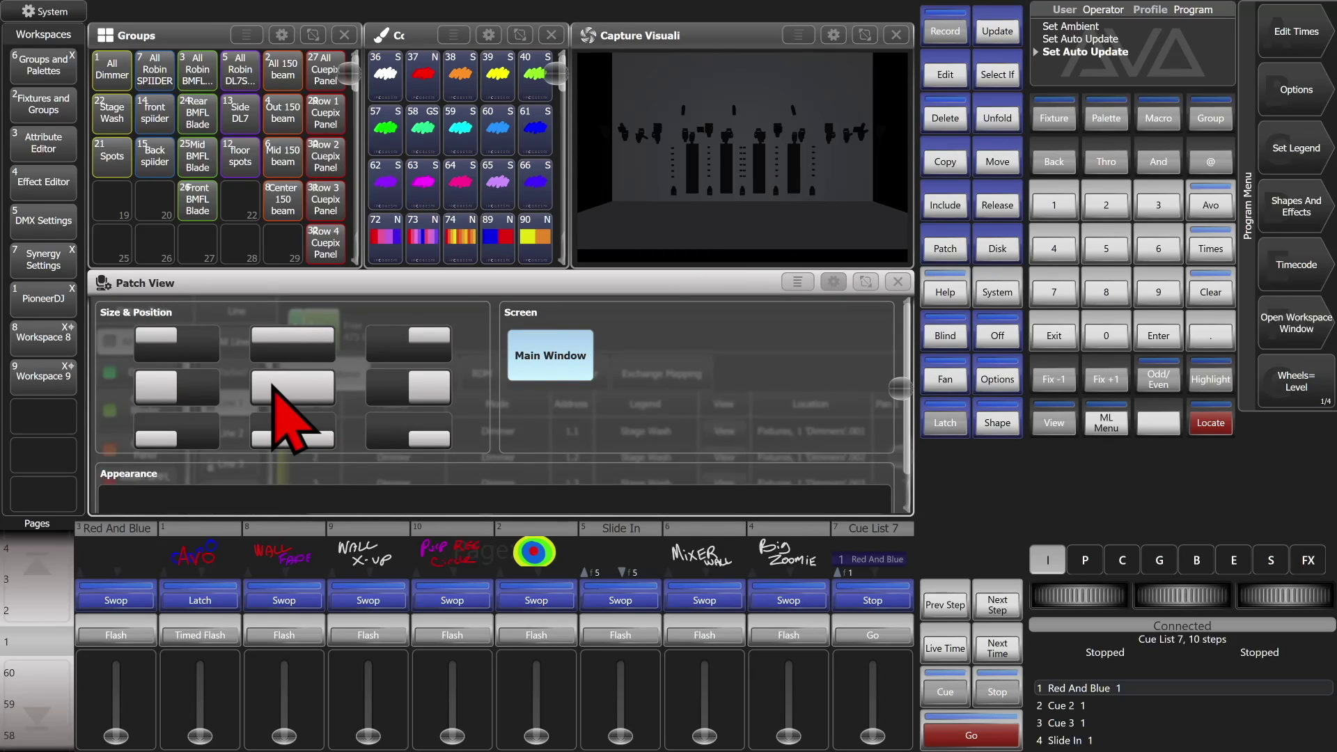
pyautogui.click(290, 409)
# Step: Repatch the ten Line 2 BMFL Blades to start address 20.1
pyautogui.click(217, 187)
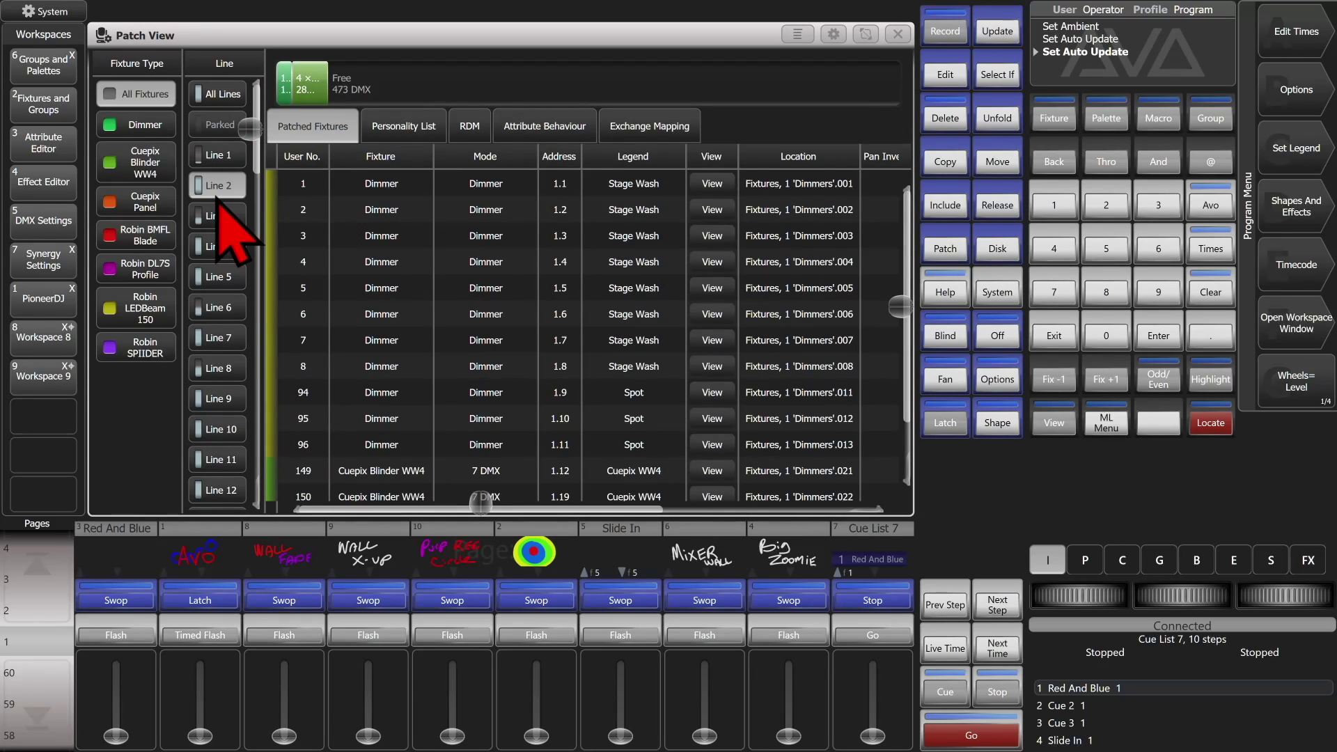
pyautogui.moveTo(560, 183); pyautogui.dragTo(558, 422)
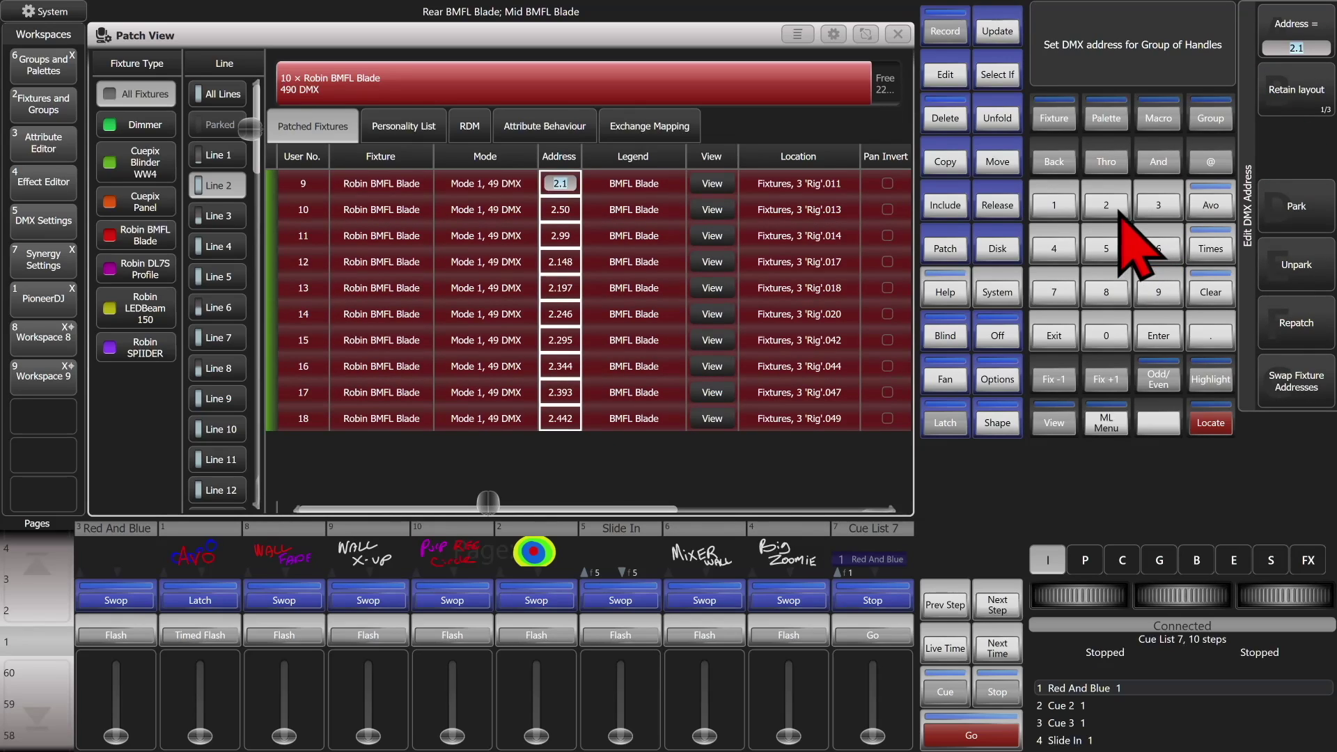
pyautogui.click(1114, 207)
pyautogui.click(1122, 340)
pyautogui.click(1211, 335)
pyautogui.click(1053, 204)
pyautogui.click(1299, 324)
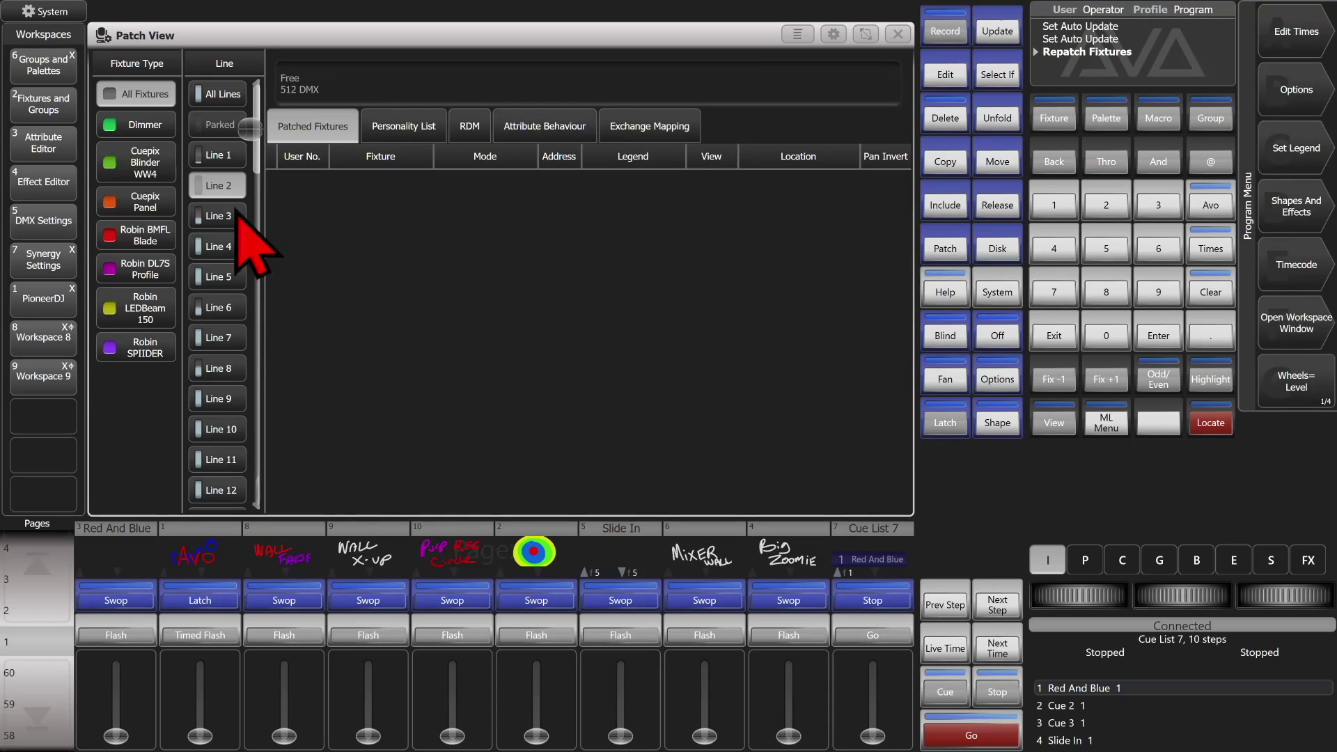
# Step: Repatch the four Line 3 BMFL Blades to 21.1 and confirm Line 2 is empty
pyautogui.click(217, 216)
pyautogui.moveTo(553, 188); pyautogui.dragTo(565, 274)
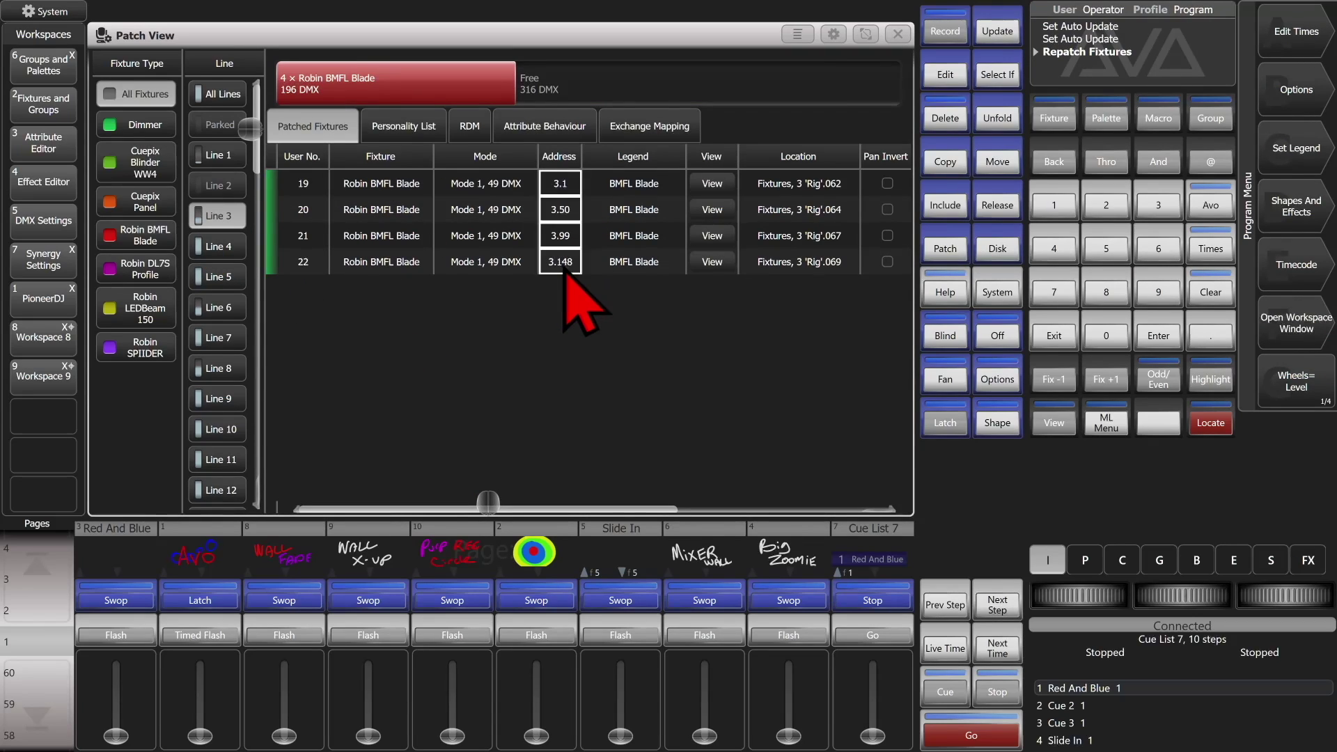
pyautogui.click(1107, 201)
pyautogui.click(1054, 205)
pyautogui.click(1210, 335)
pyautogui.click(1054, 205)
pyautogui.click(1304, 322)
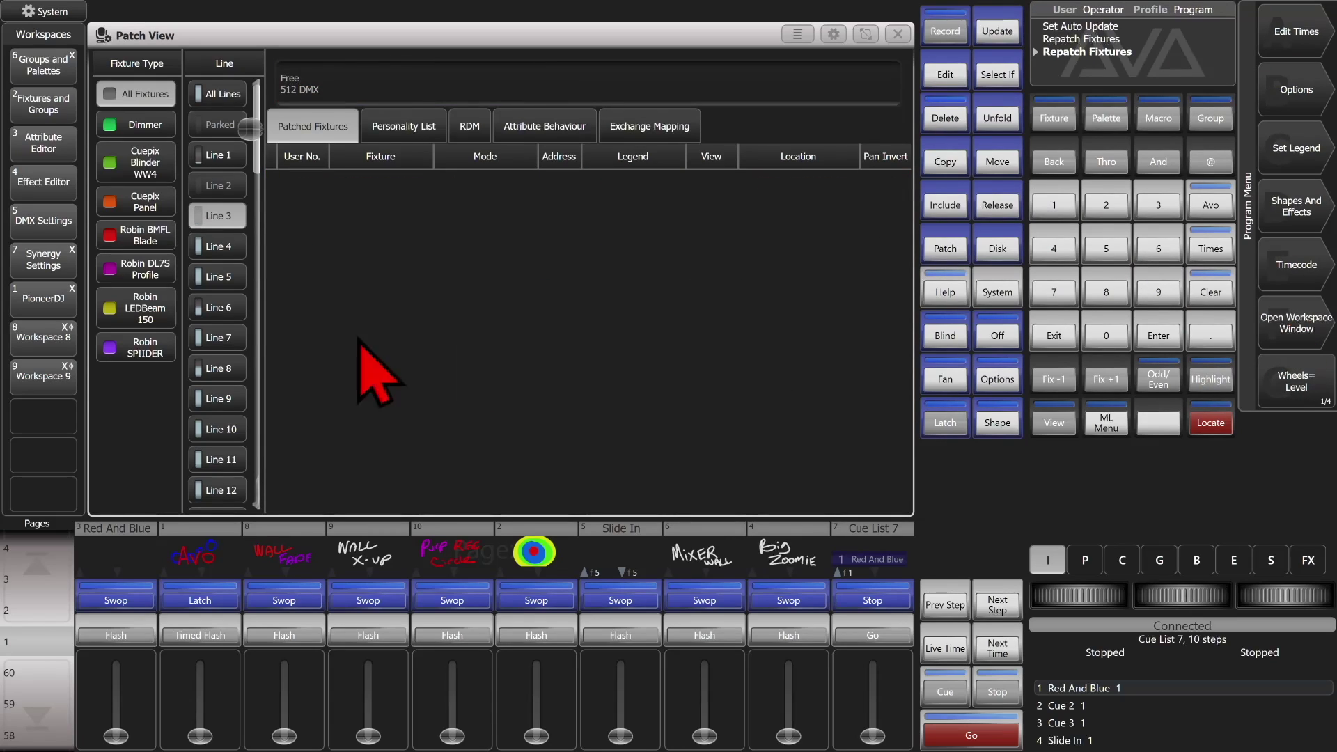
pyautogui.click(228, 189)
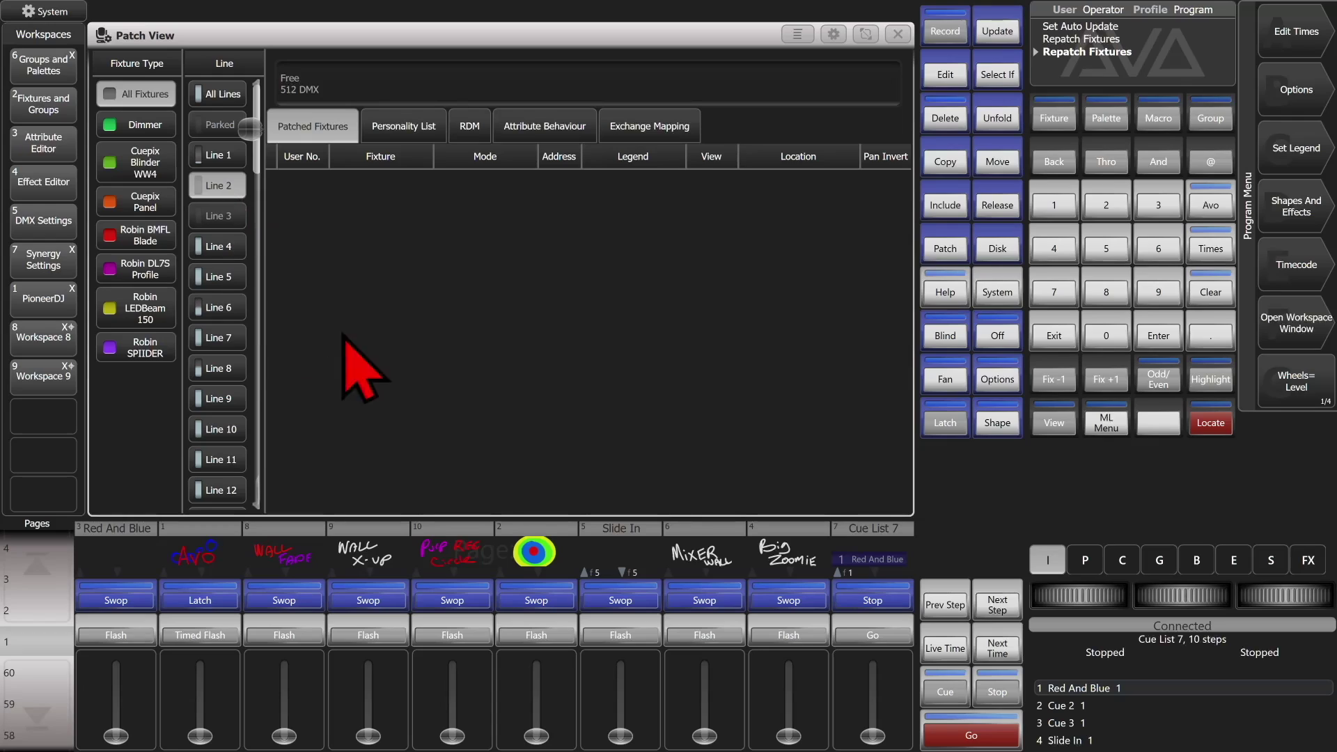
# Step: Close Patch View, open the Show Library and start Import Show
pyautogui.click(898, 35)
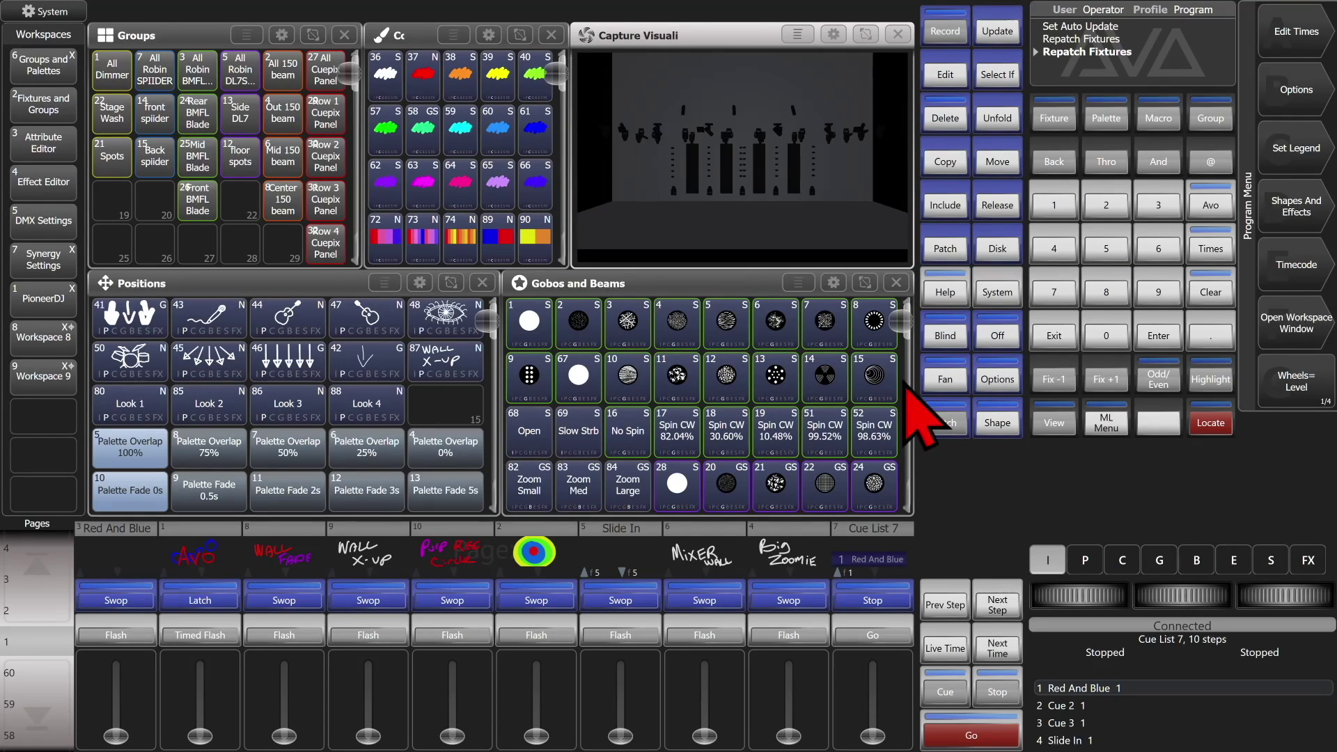
pyautogui.click(997, 252)
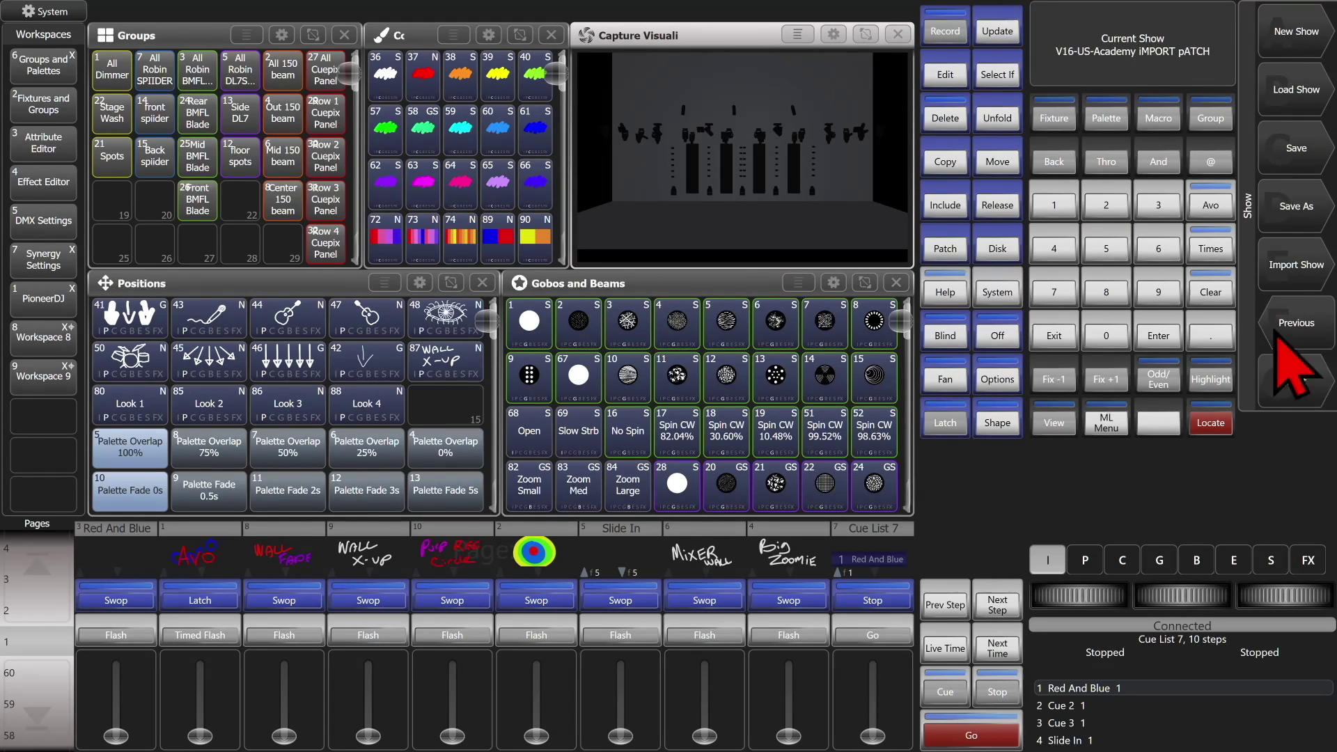
pyautogui.click(1053, 340)
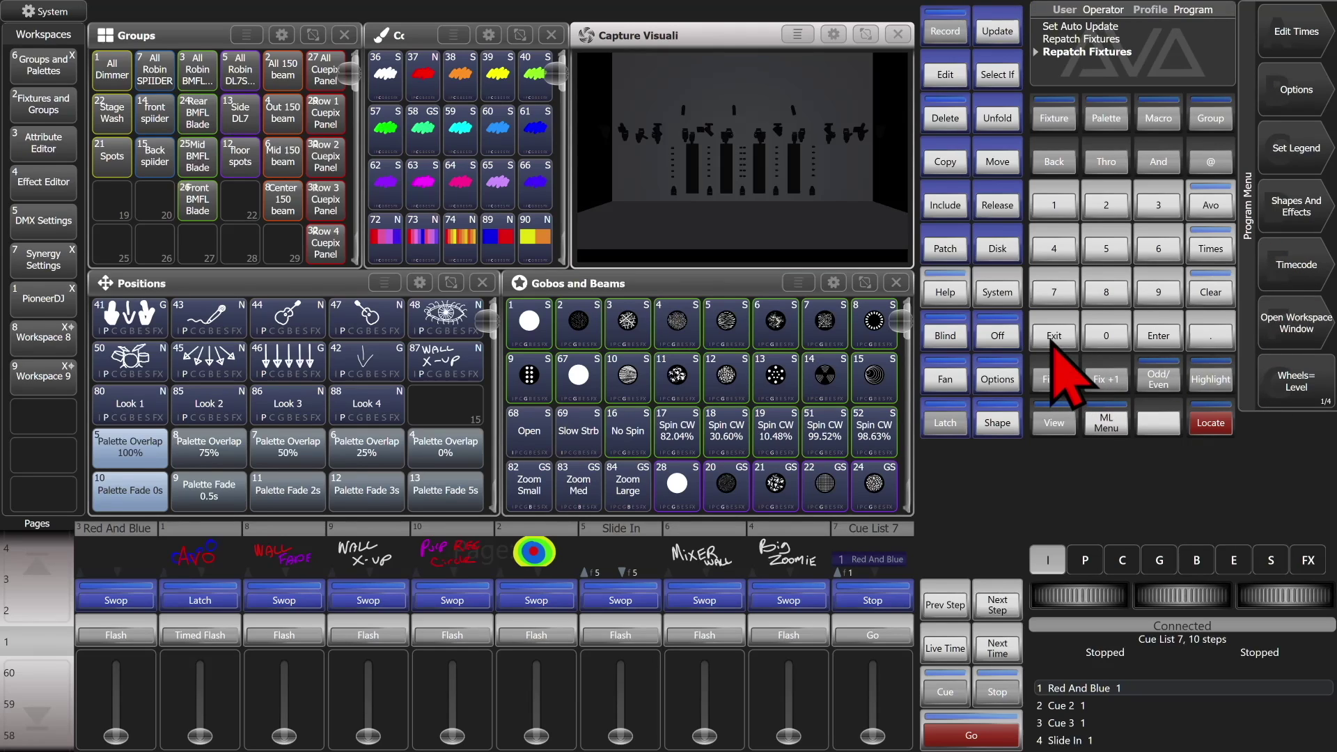
pyautogui.click(1053, 420)
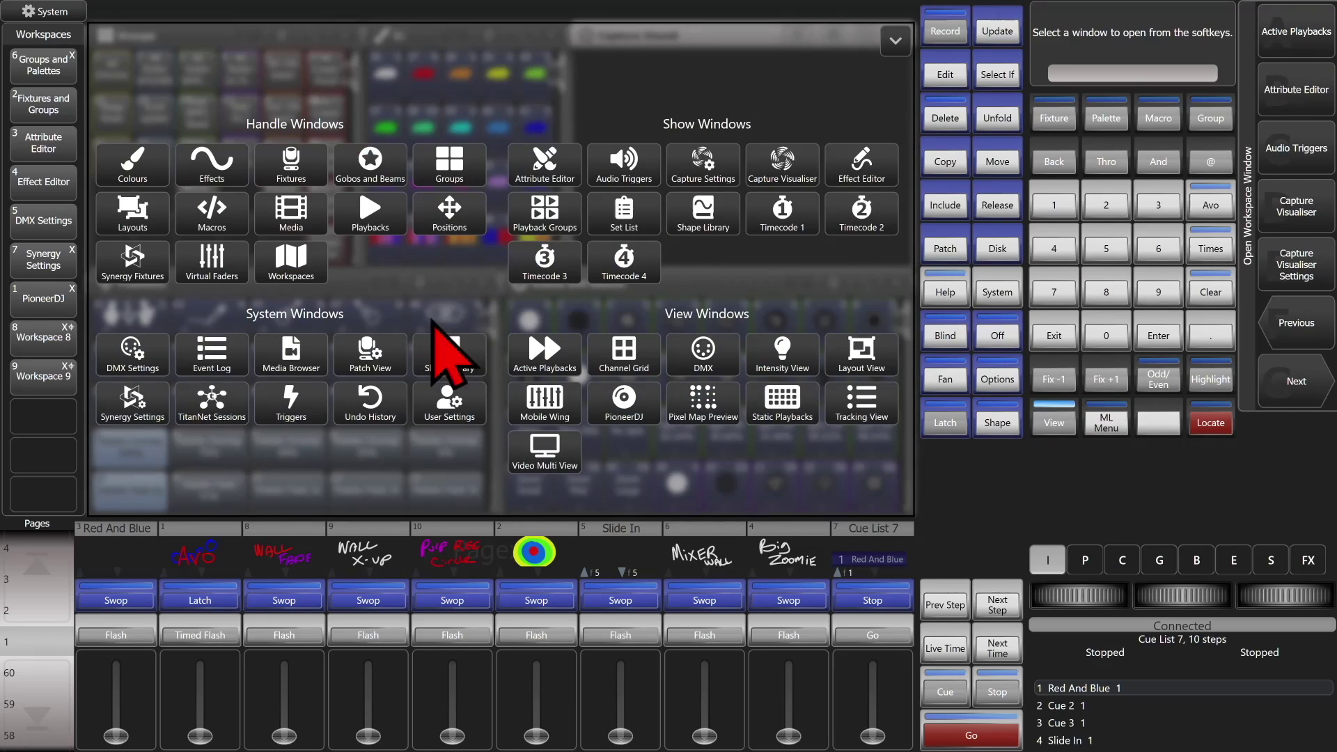
pyautogui.click(456, 357)
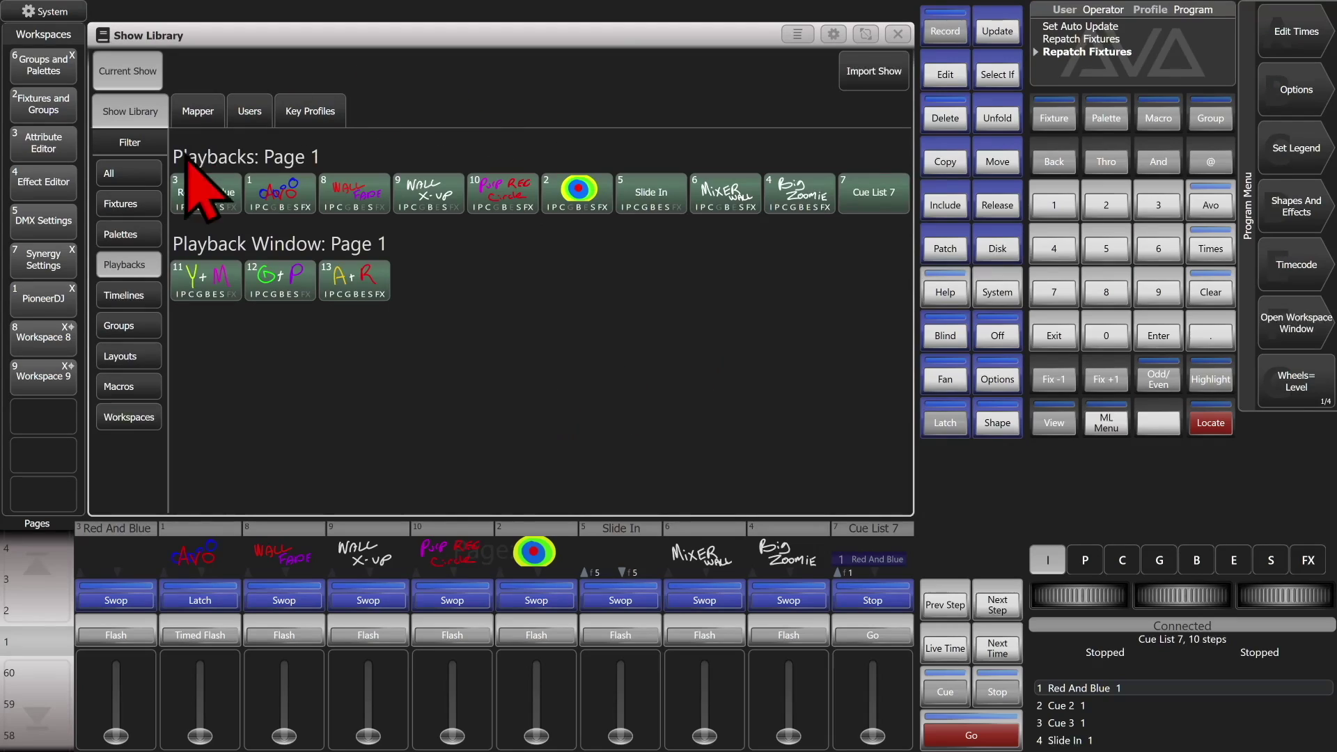
pyautogui.click(874, 72)
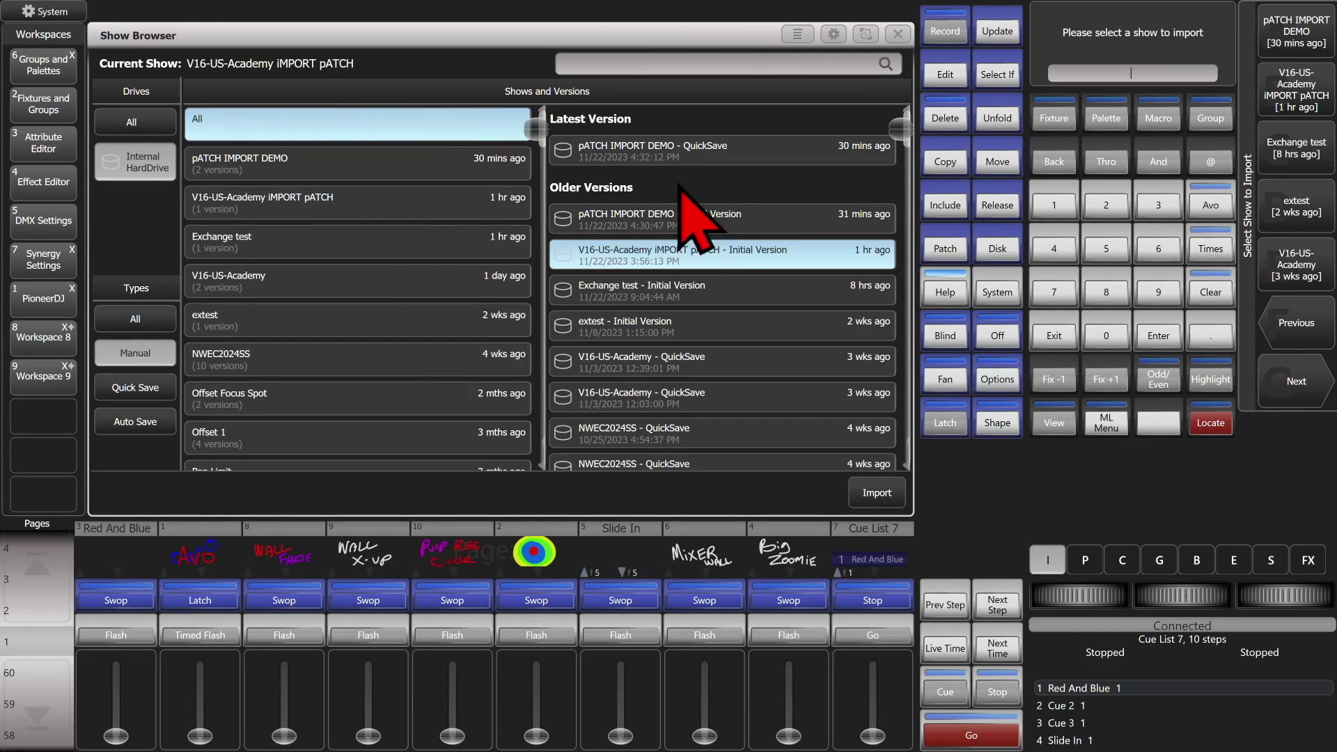
# Step: Import pATCH IMPORT DEMO - QuickSave, filter to Fixtures and select all 18 MegaPointes
pyautogui.click(625, 162)
pyautogui.click(897, 496)
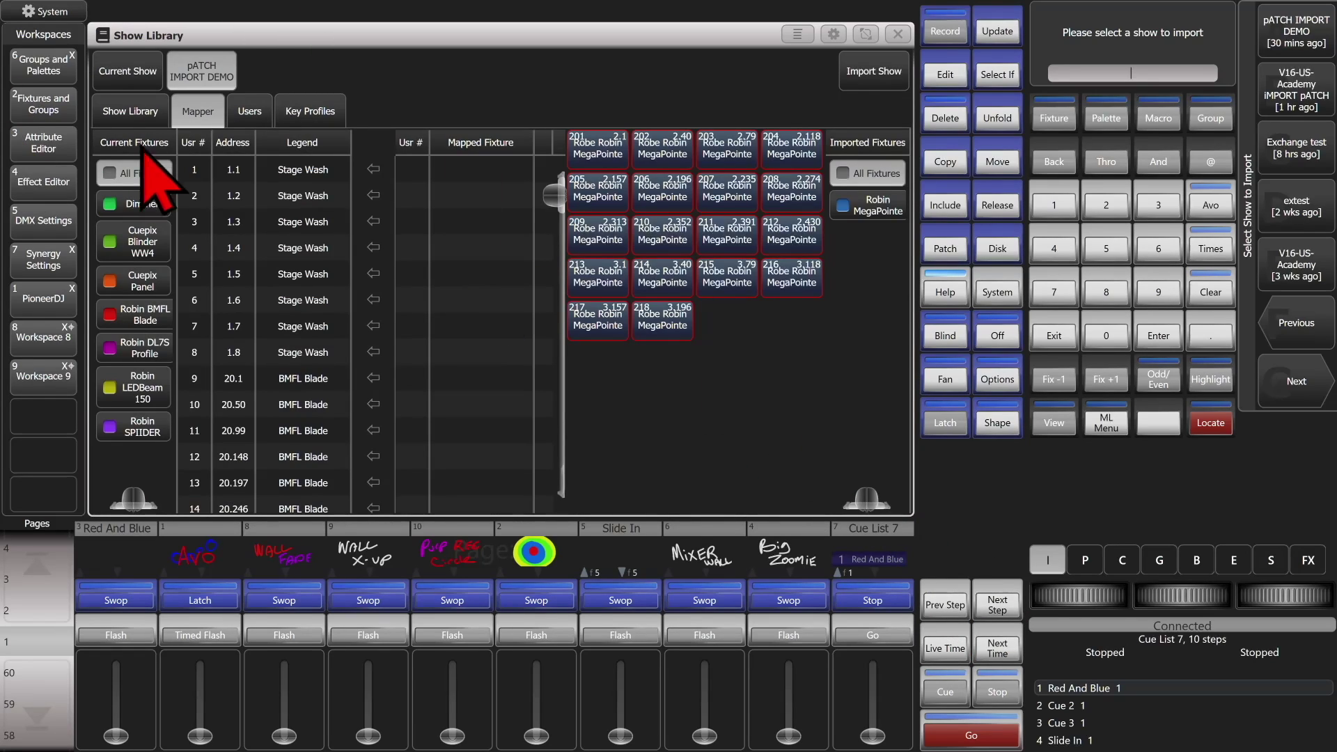
pyautogui.click(133, 114)
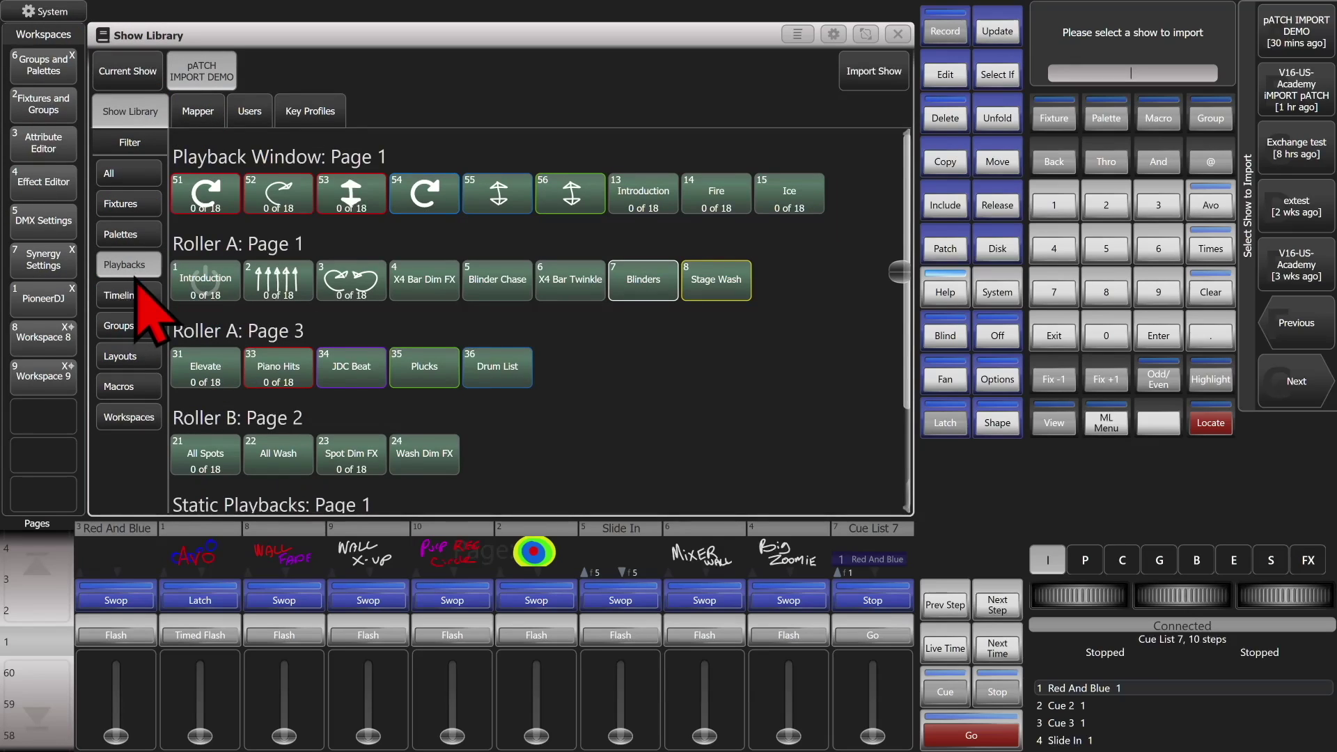
pyautogui.click(129, 204)
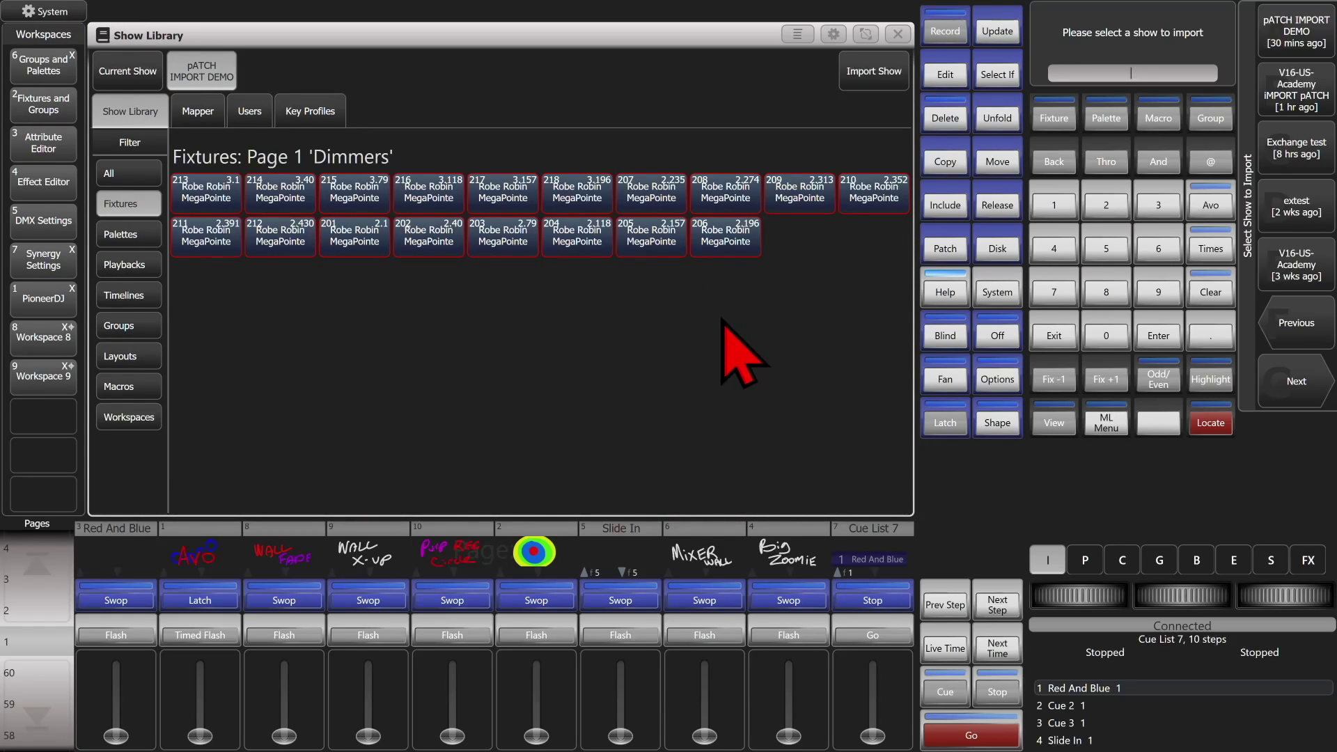
pyautogui.moveTo(197, 199); pyautogui.dragTo(971, 299)
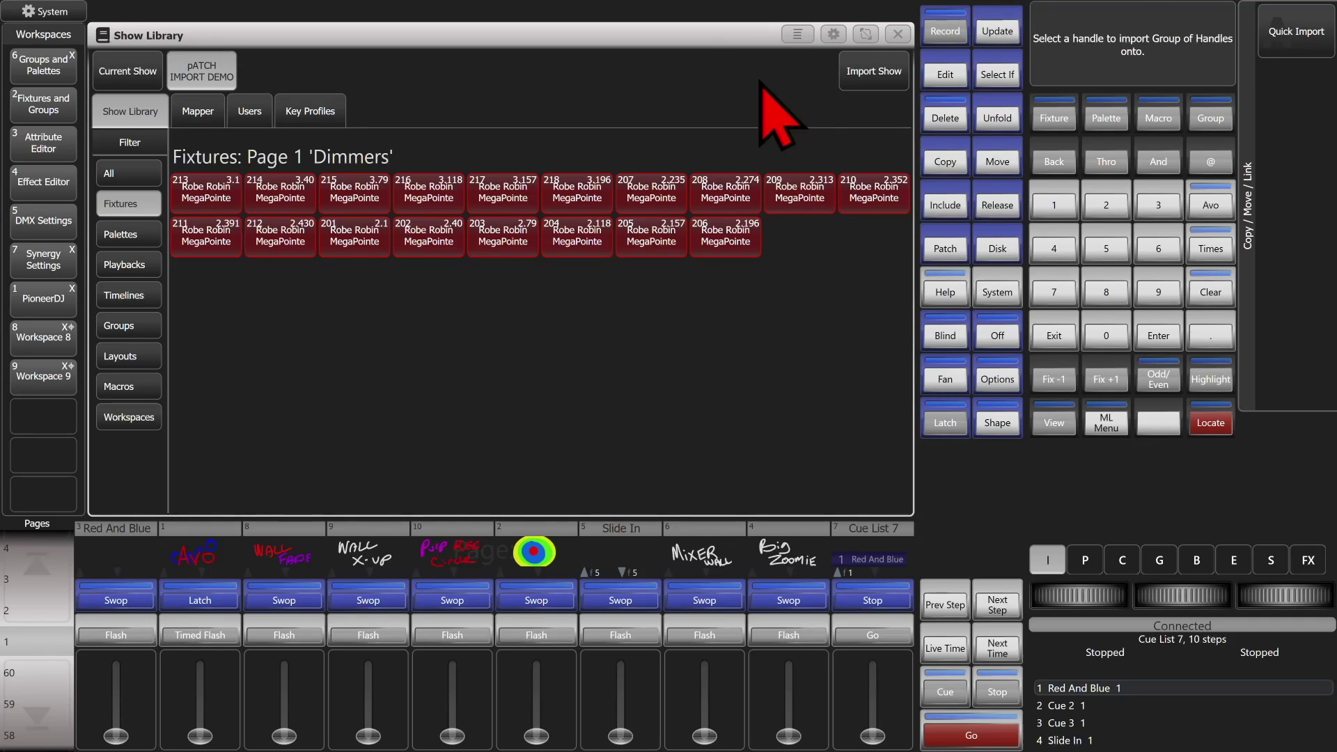
# Step: Place MegaPointes 201–218 on the Dimmers page from handle 41, then select them all
pyautogui.click(899, 34)
pyautogui.click(43, 108)
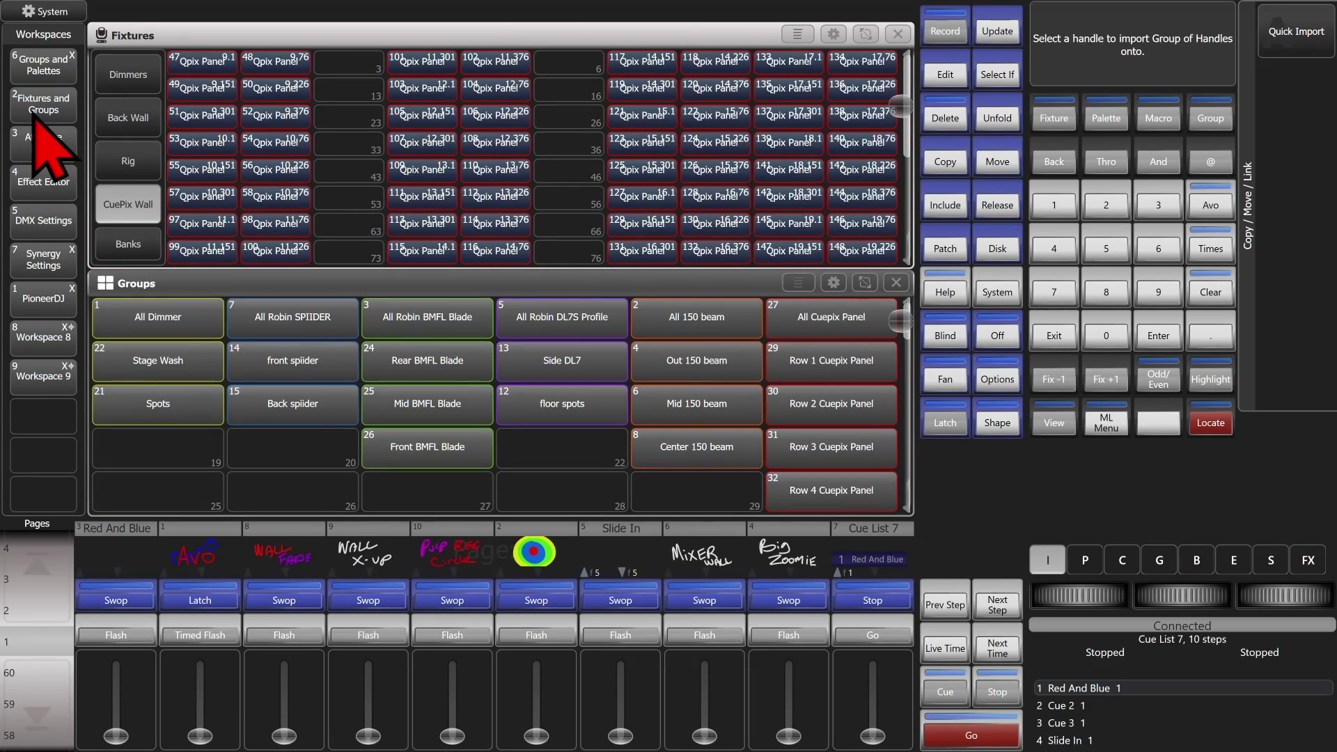
pyautogui.click(135, 70)
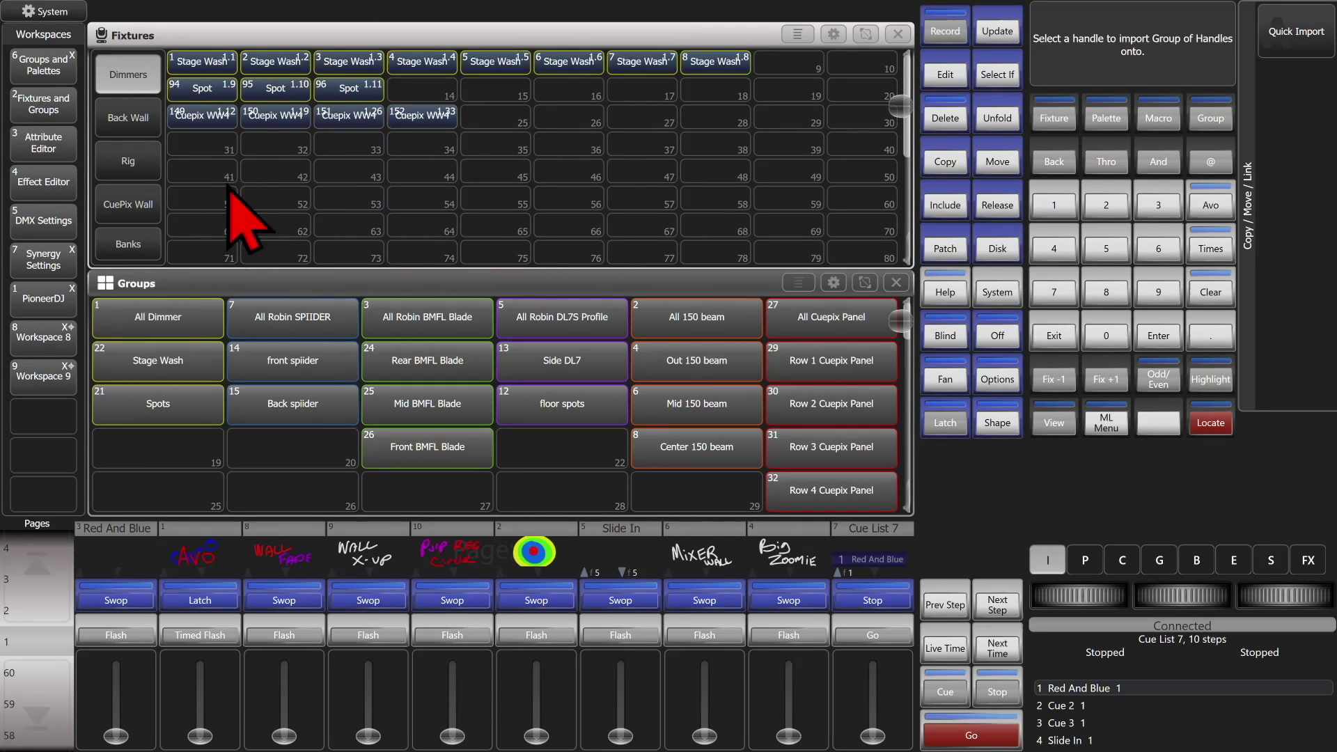
pyautogui.click(203, 175)
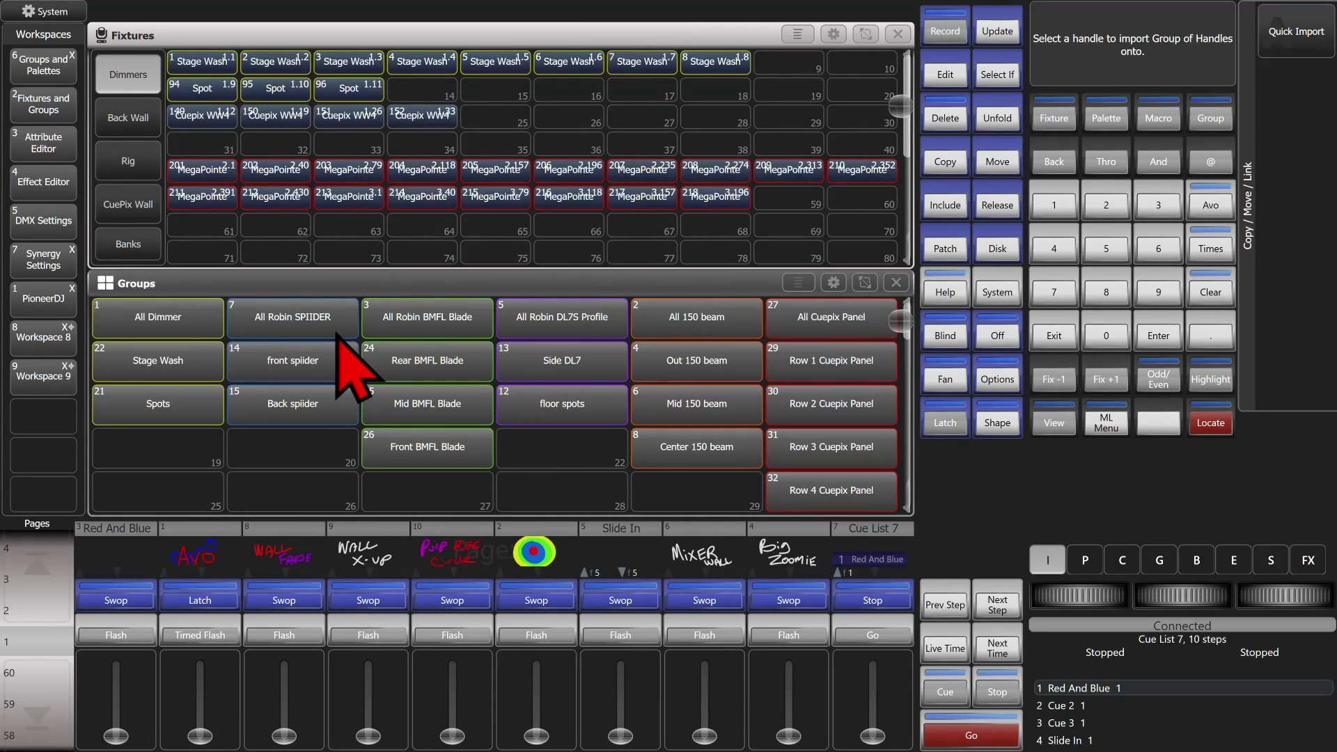
pyautogui.click(1060, 338)
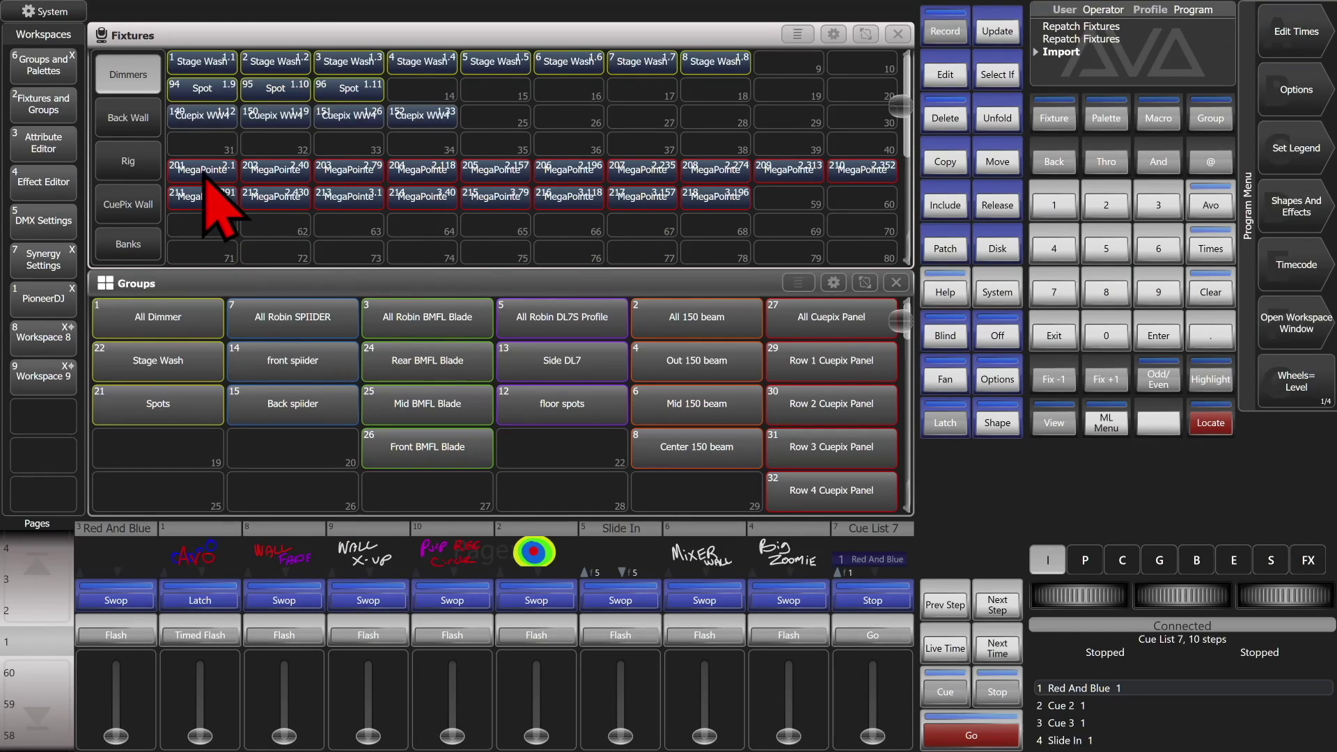
pyautogui.moveTo(206, 184); pyautogui.dragTo(907, 240)
# Step: Toggle Capture's Auto Update off and on to show the MegaPointes, then Locate them
pyautogui.click(48, 384)
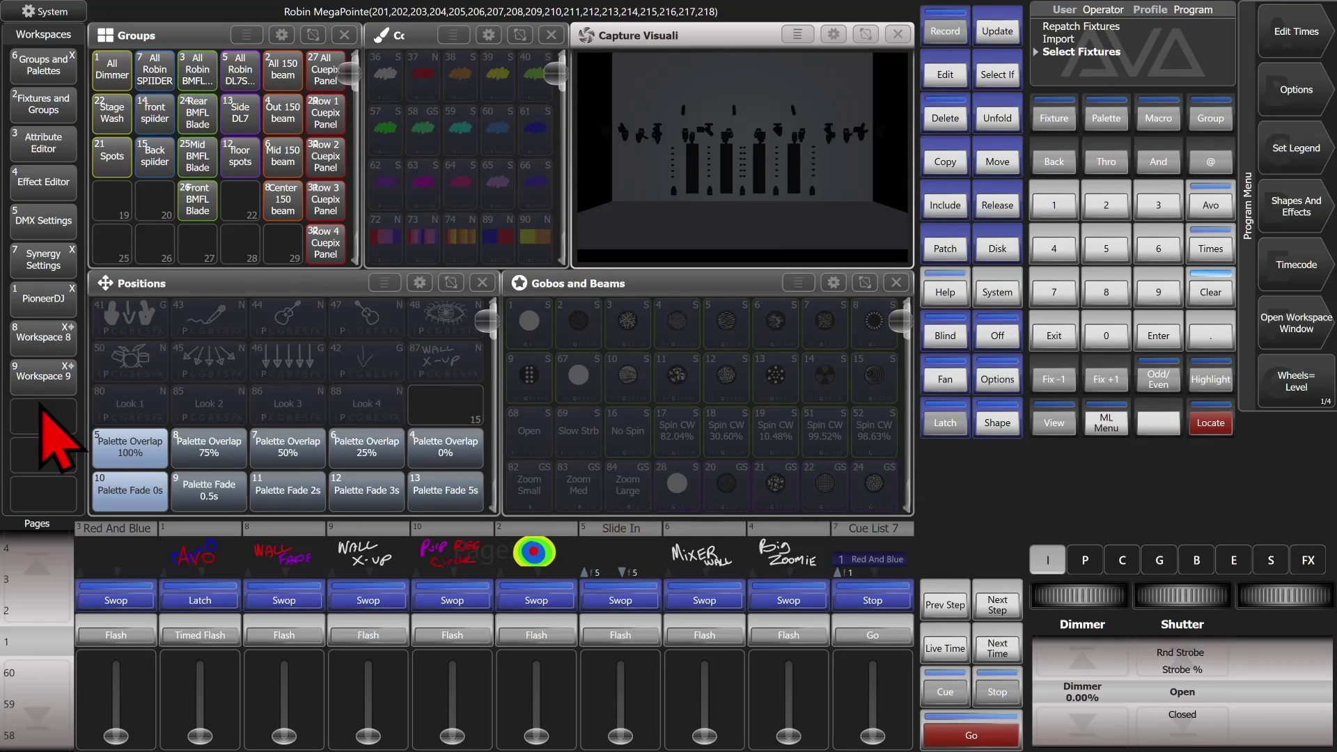
pyautogui.click(1063, 427)
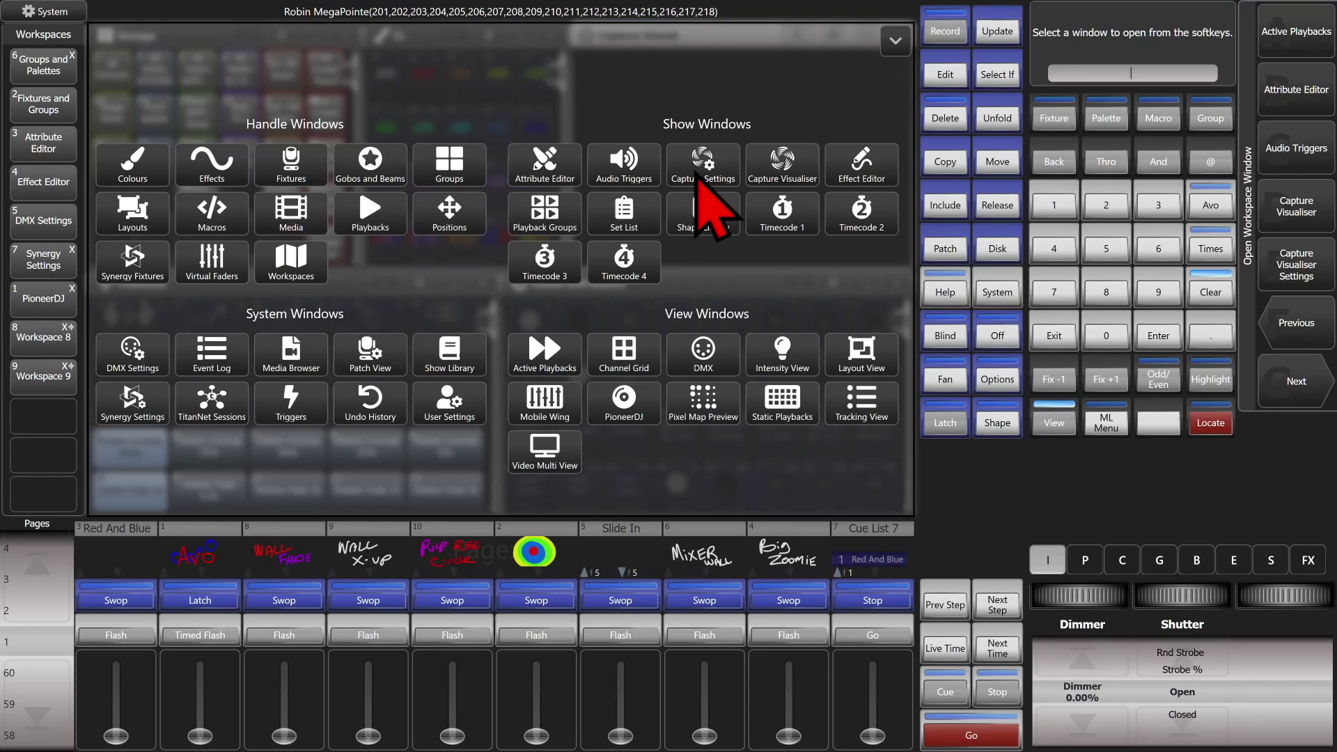
pyautogui.click(712, 184)
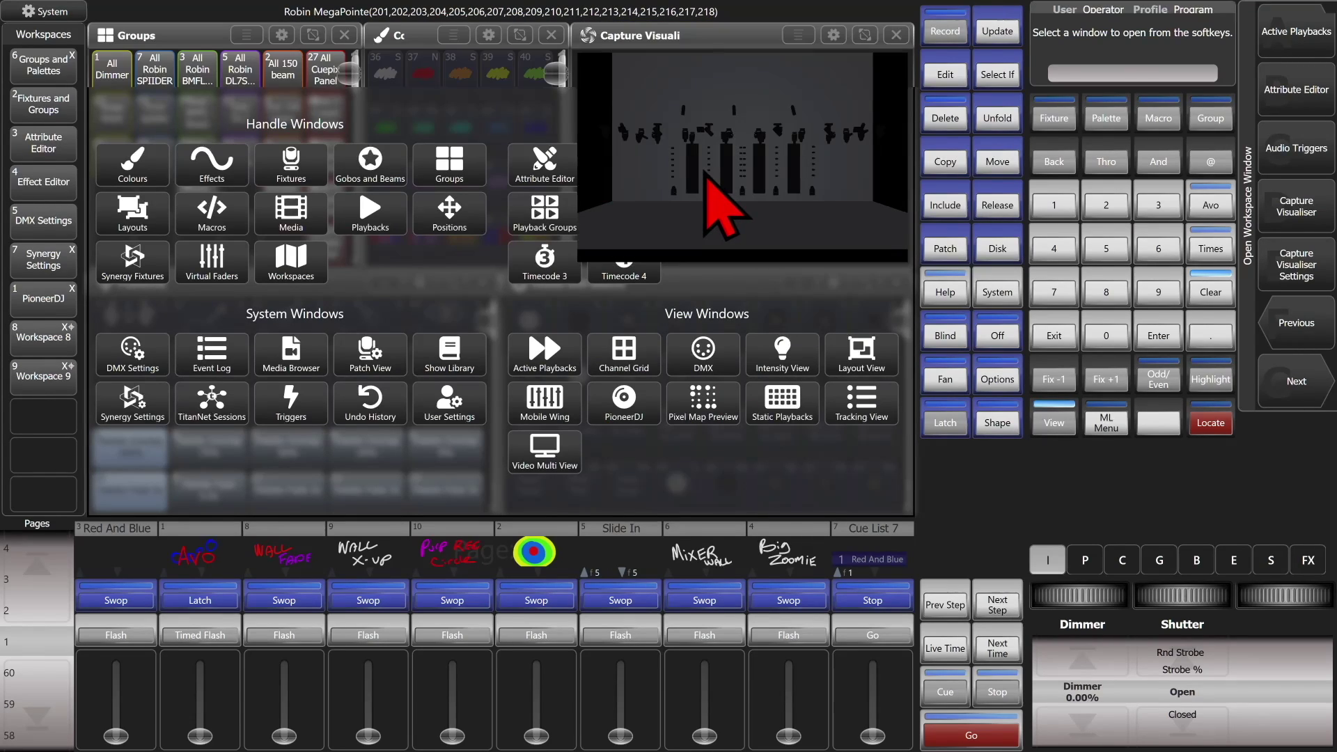
pyautogui.click(180, 492)
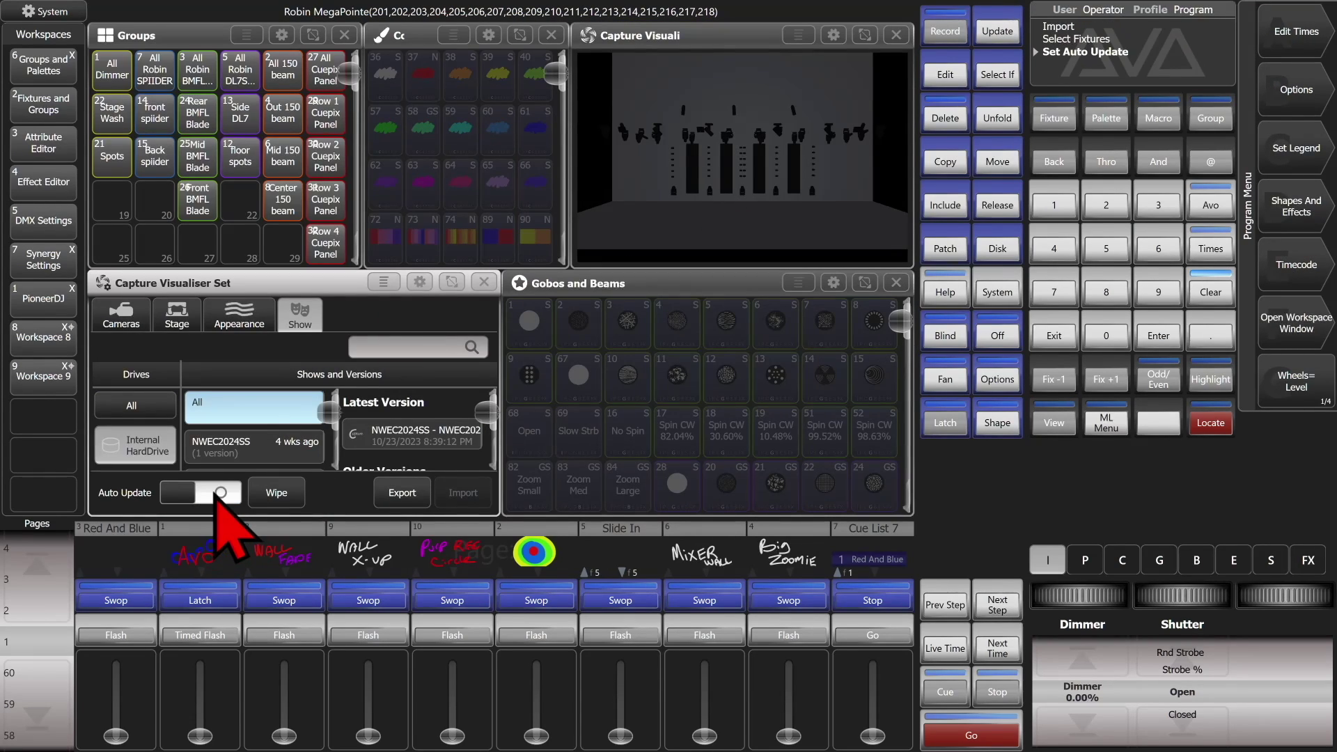
pyautogui.click(214, 494)
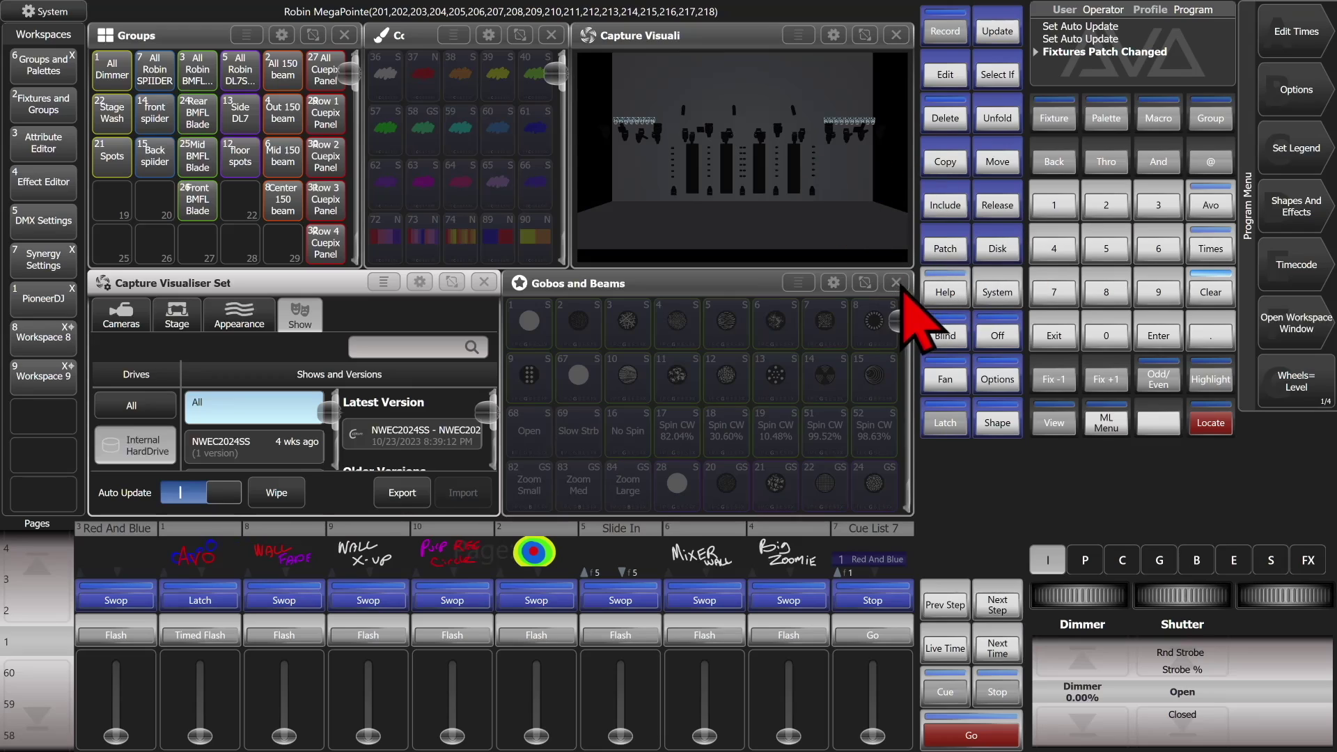
pyautogui.click(485, 283)
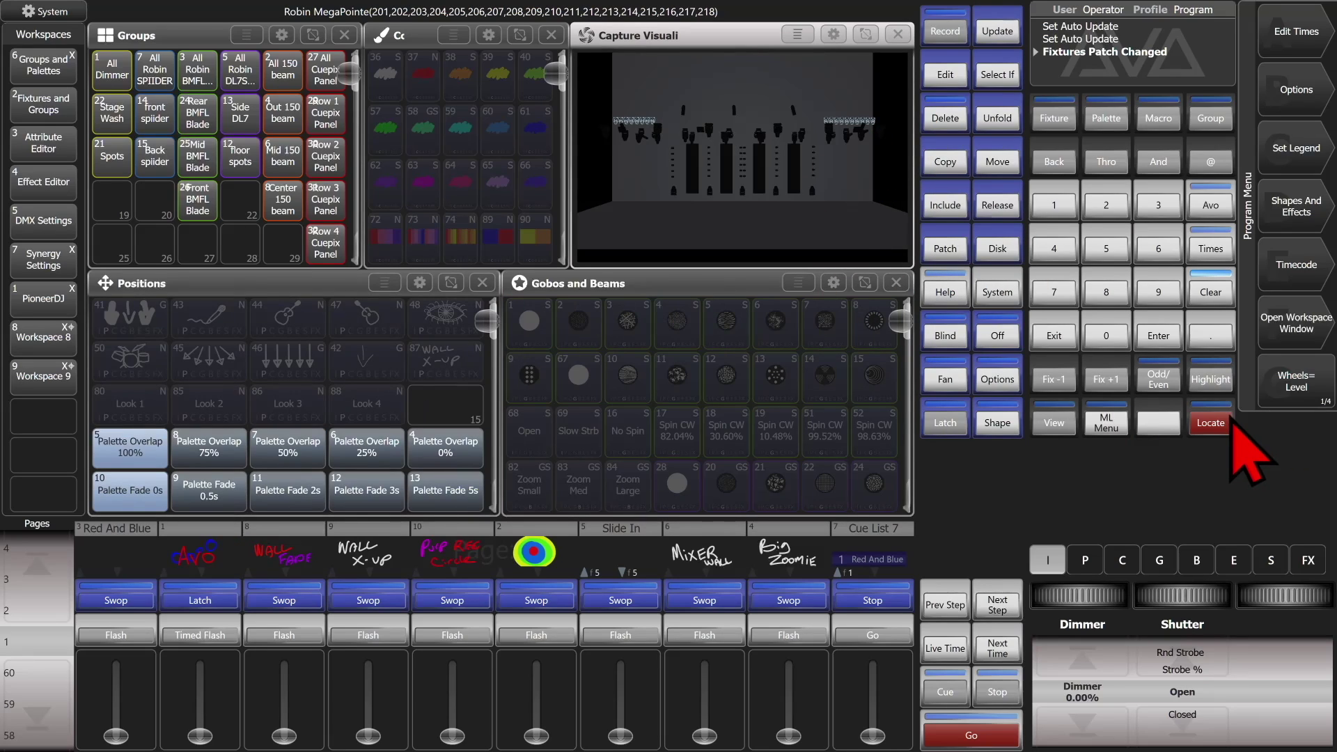
pyautogui.click(1230, 425)
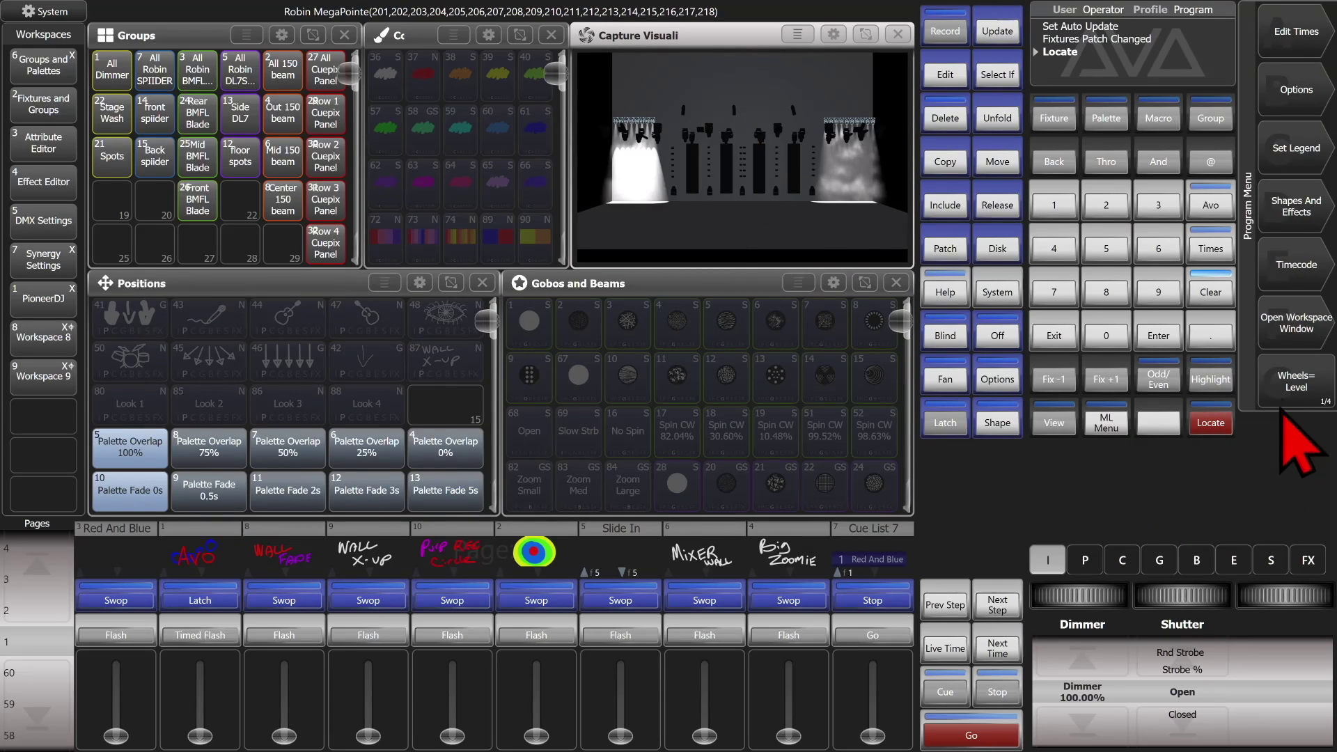